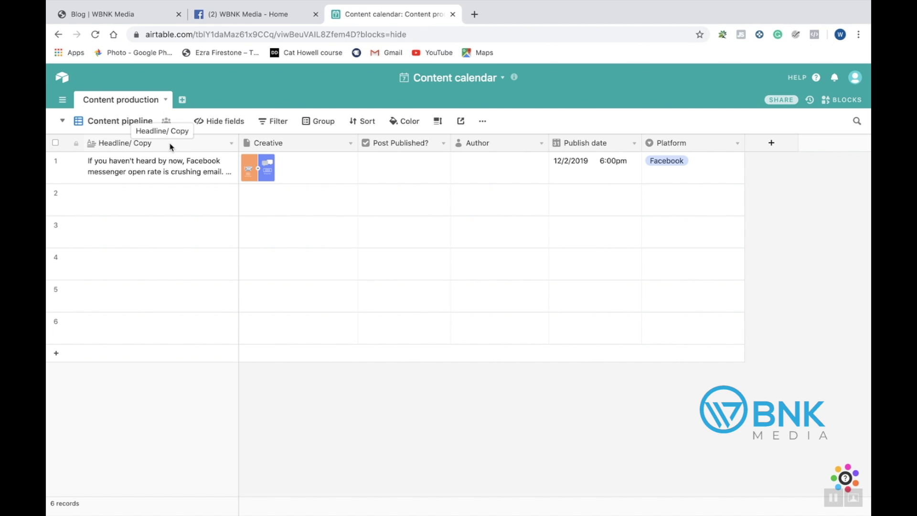
- Edit the first post's headline copy, removing the stray characters typed after it
left_click(168, 170)
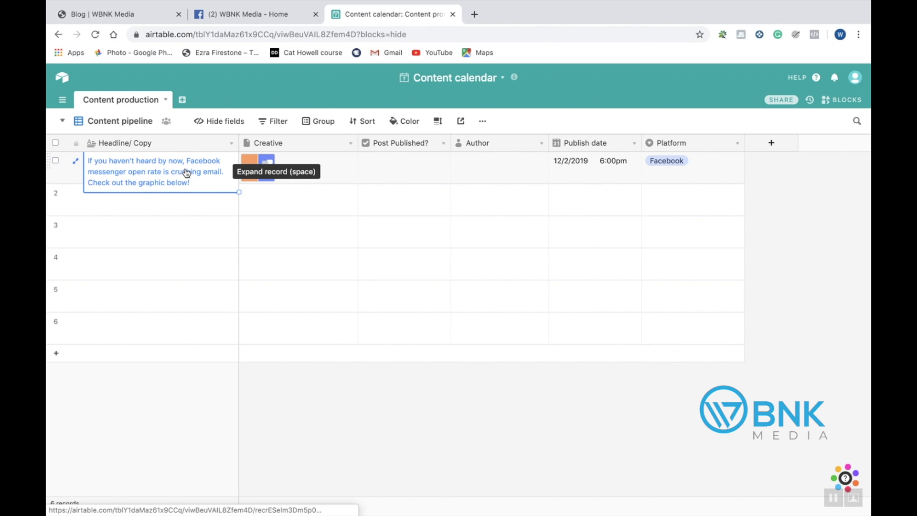
left_click(185, 171)
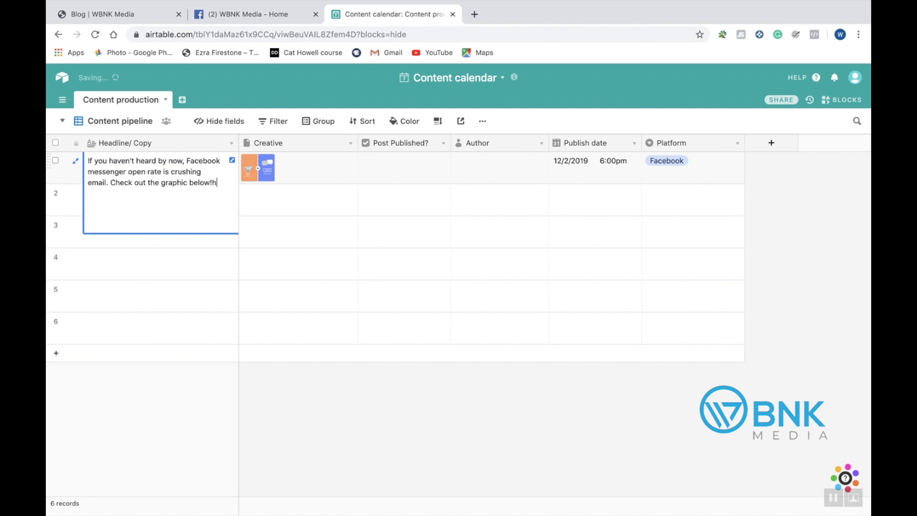
type("hjkdfsf")
key("BackSpace")
key("BackSpace")
key("BackSpace")
key("BackSpace")
key("BackSpace")
key("BackSpace")
key("BackSpace")
left_click(354, 211)
- Open the first post's Creative file upload and close it without adding an image
left_click(321, 169)
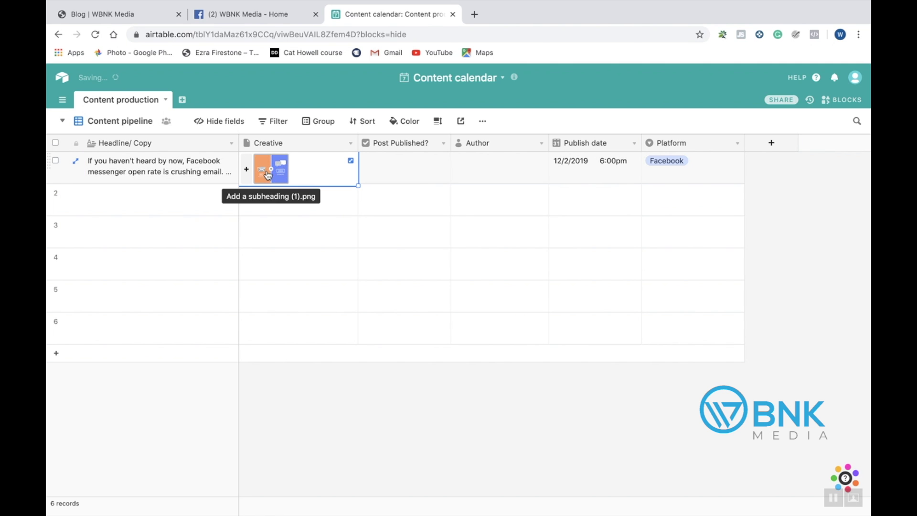
left_click(247, 171)
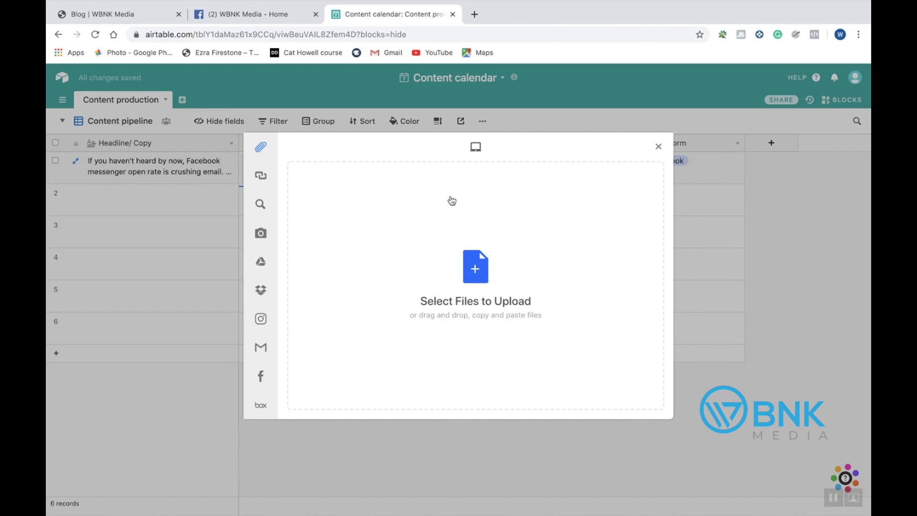
left_click(660, 147)
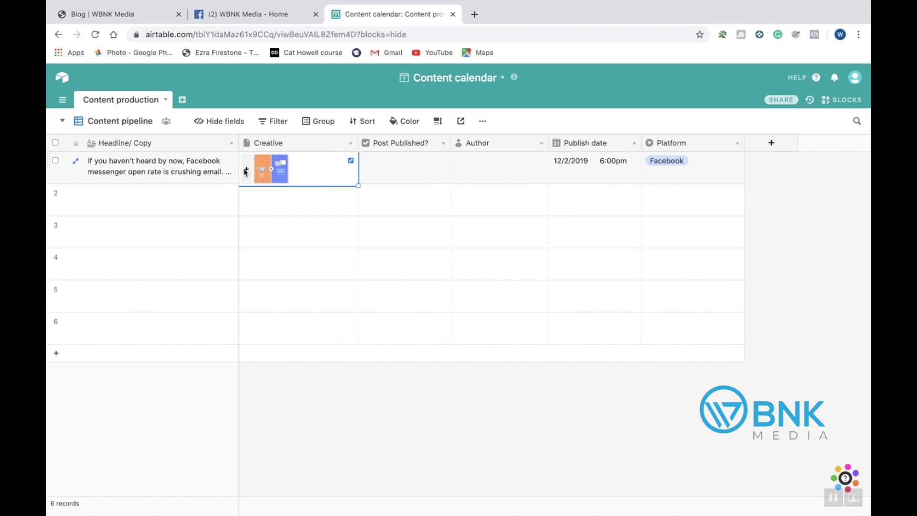
left_click(313, 207)
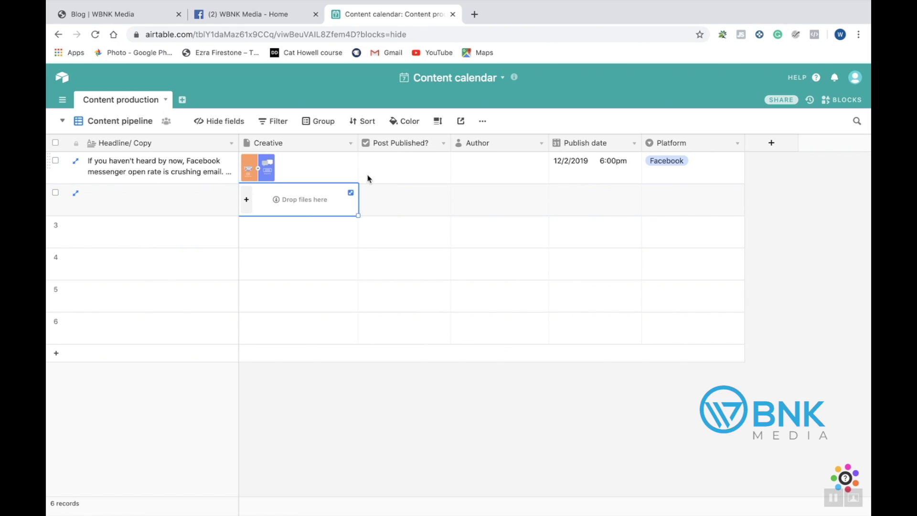
- Tick the Post Published? checkbox for the first Facebook post
left_click(433, 174)
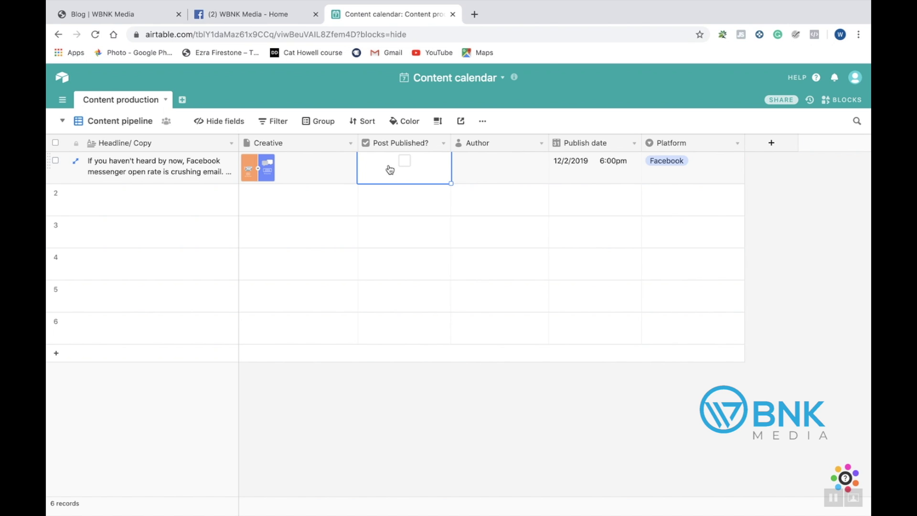
left_click(404, 162)
left_click(420, 197)
left_click(414, 172)
left_click(483, 173)
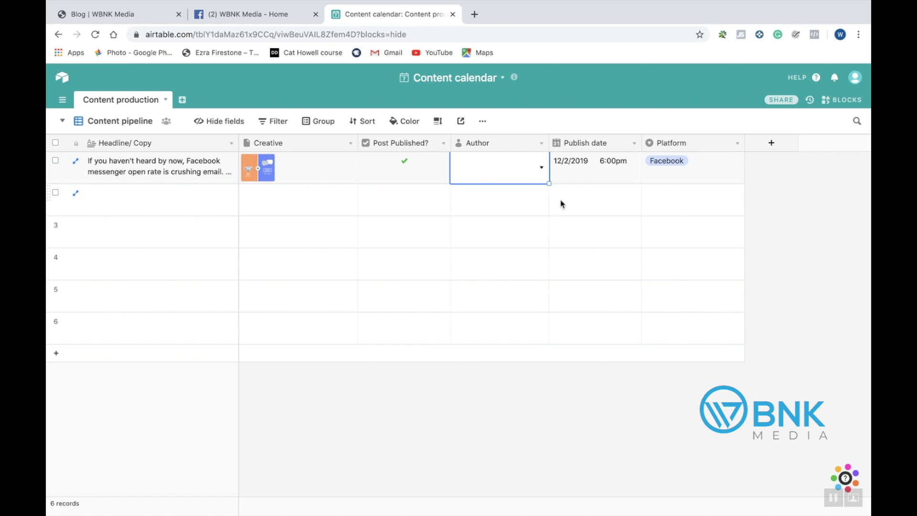
left_click(582, 177)
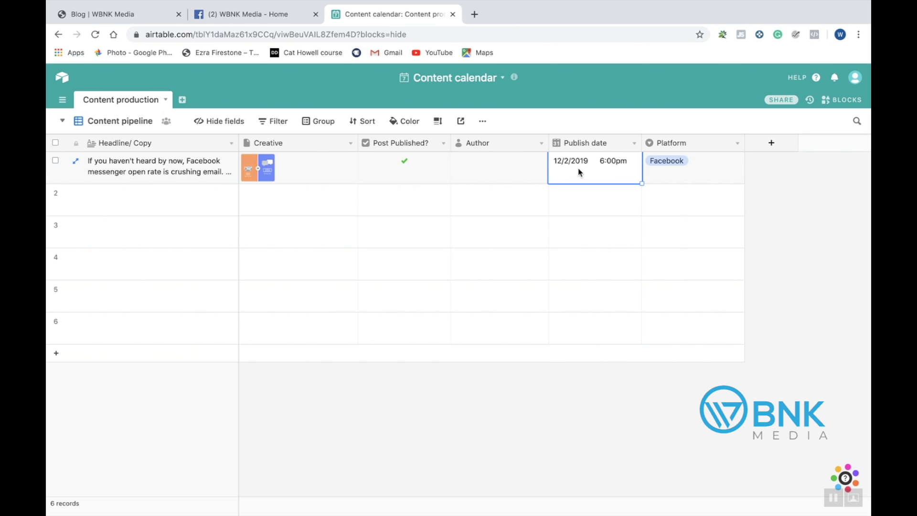
- Change the first post's publish date from 12/2/2019 6:00pm to 12/4/2019 at 4:00pm
left_click(580, 172)
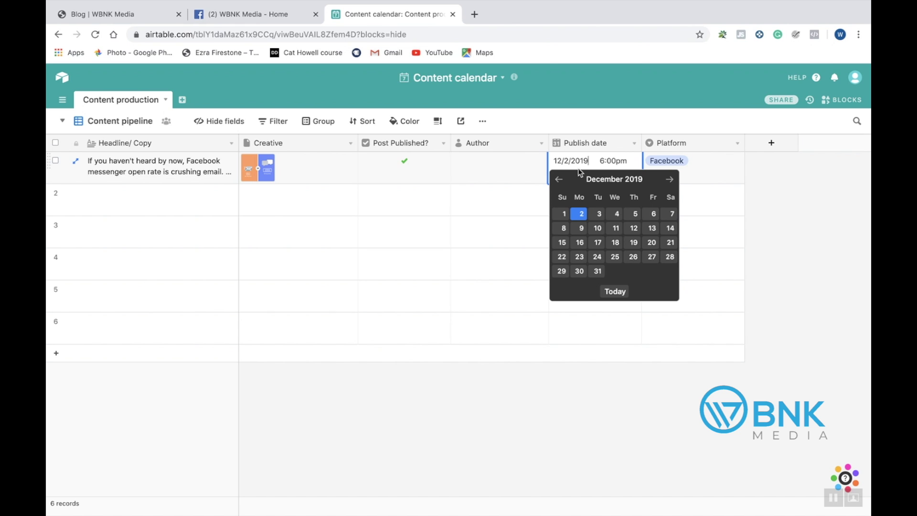
left_click(614, 214)
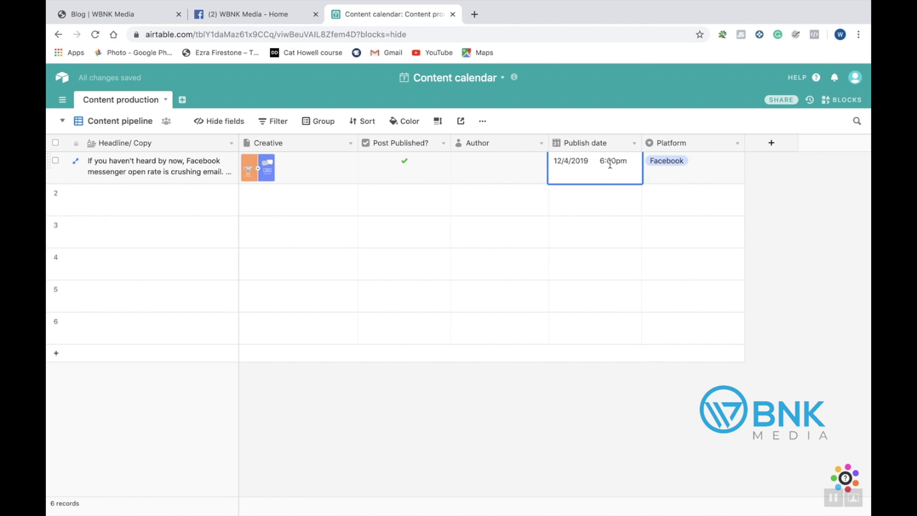
double_click(612, 161)
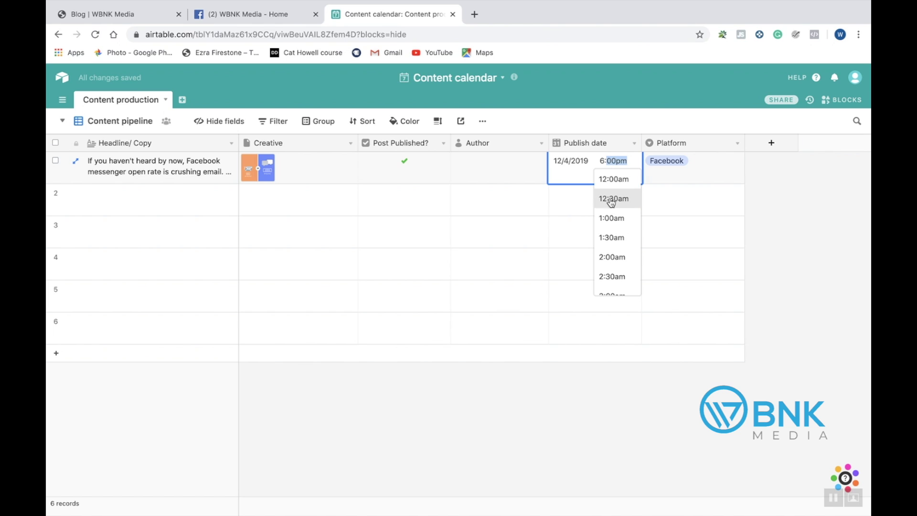
scroll(613, 216, "down", 4)
scroll(613, 219, "down", 9)
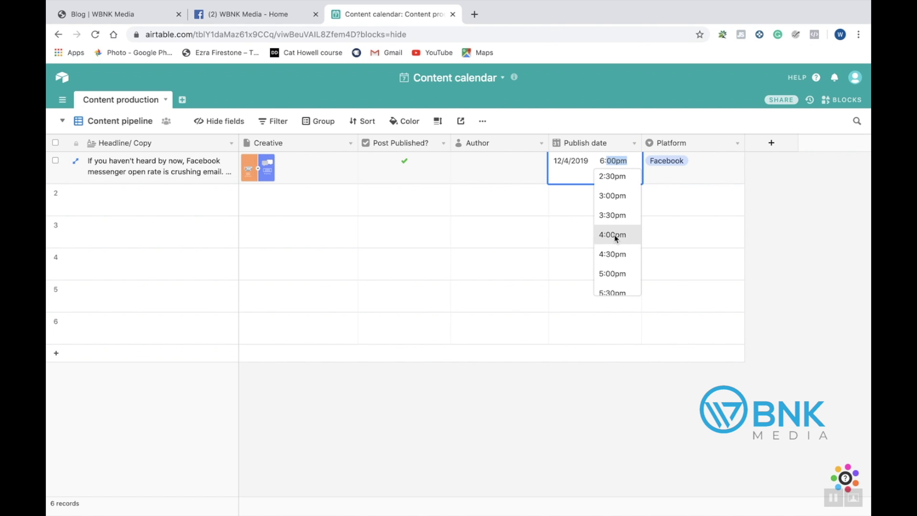
left_click(615, 234)
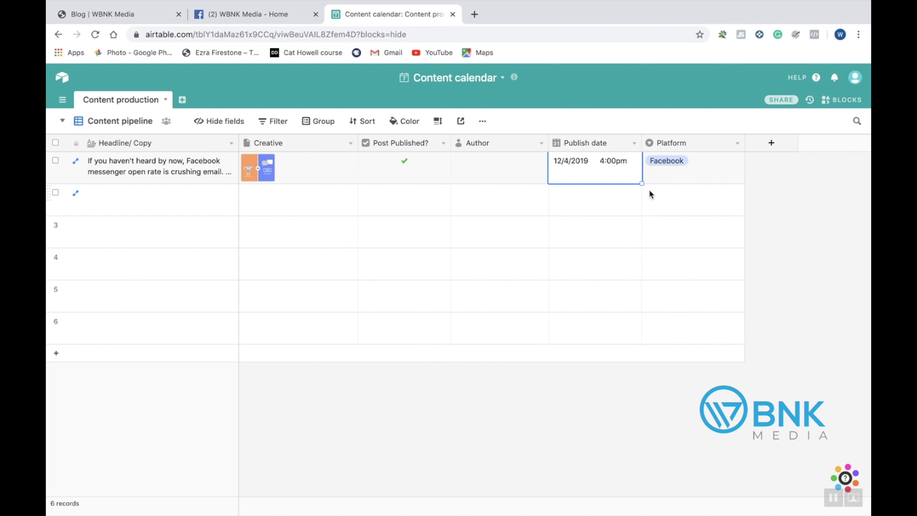
left_click(688, 177)
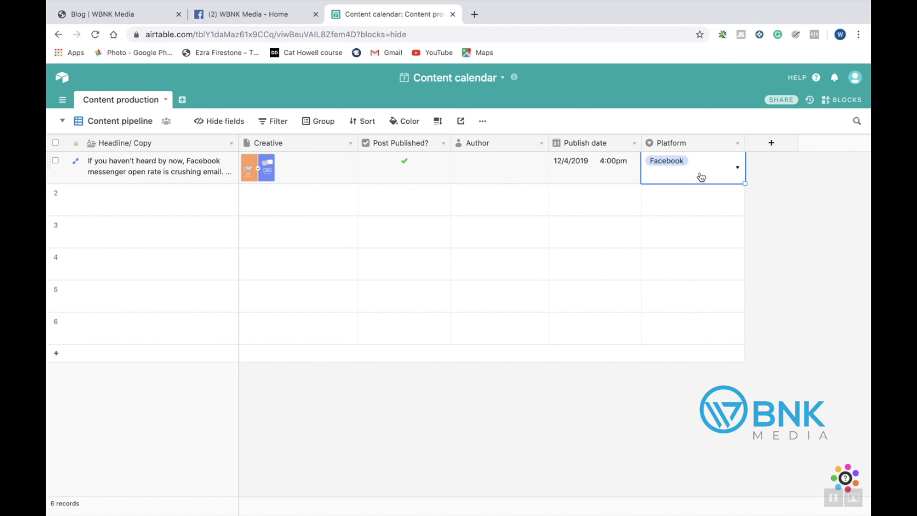
left_click(739, 170)
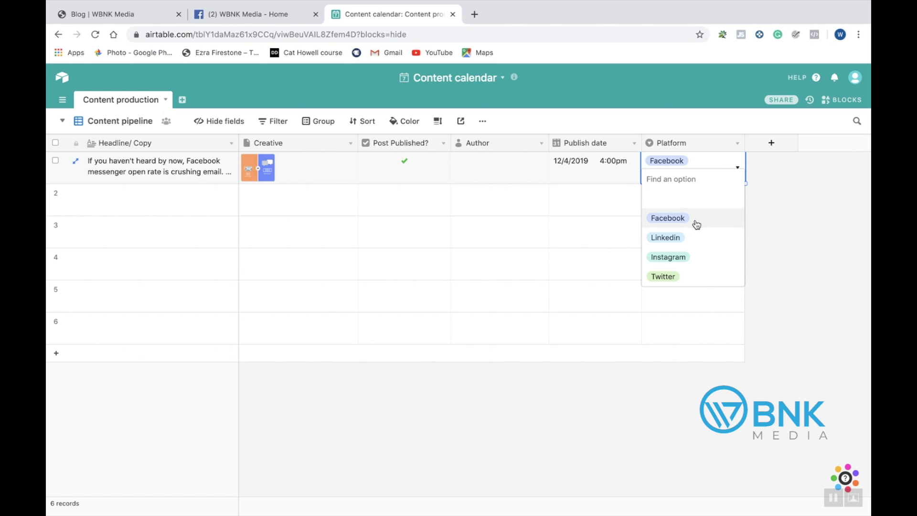
left_click(579, 239)
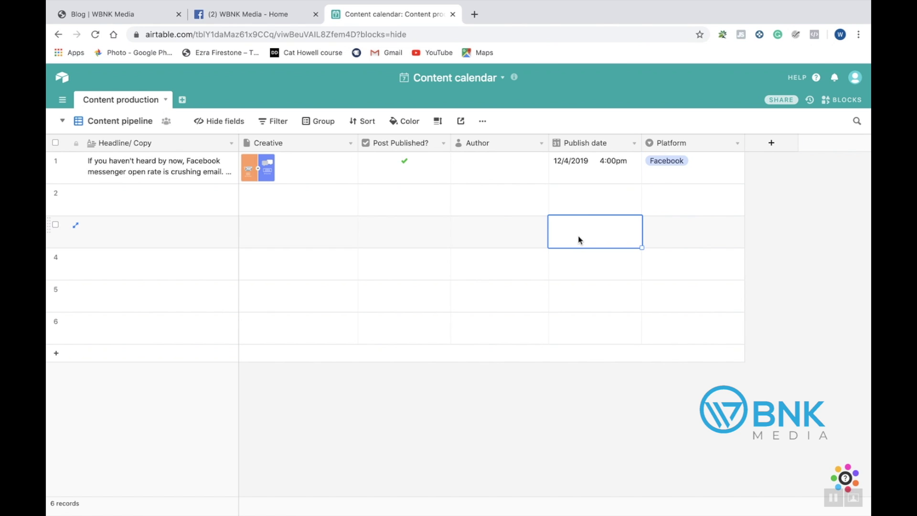
left_click(680, 172)
left_click(738, 169)
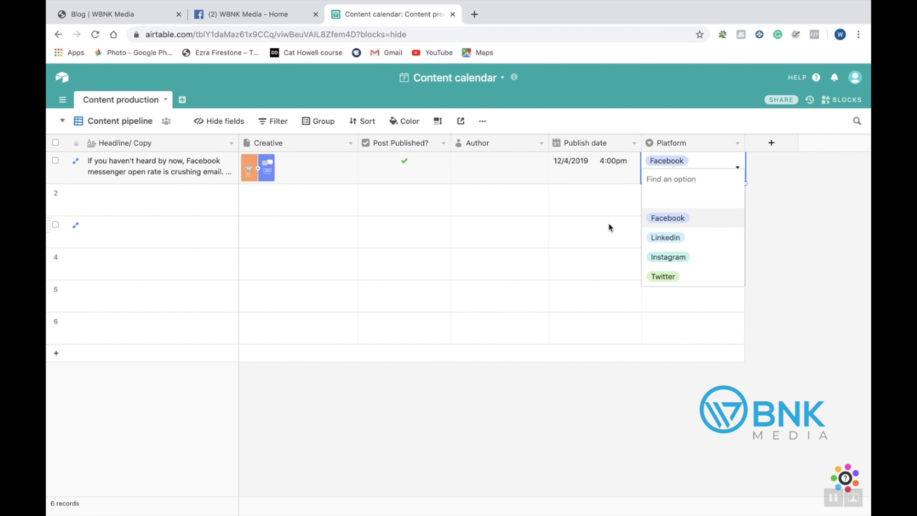
left_click(584, 213)
left_click(686, 180)
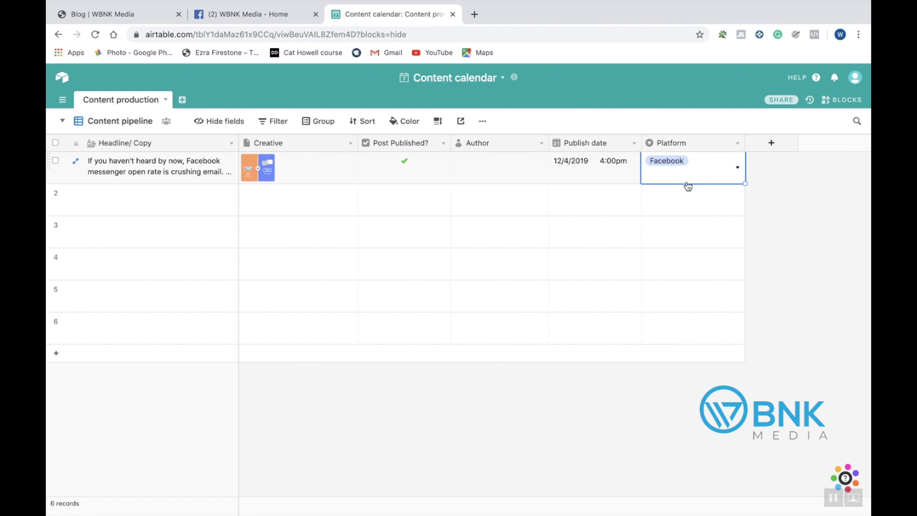
left_click(737, 170)
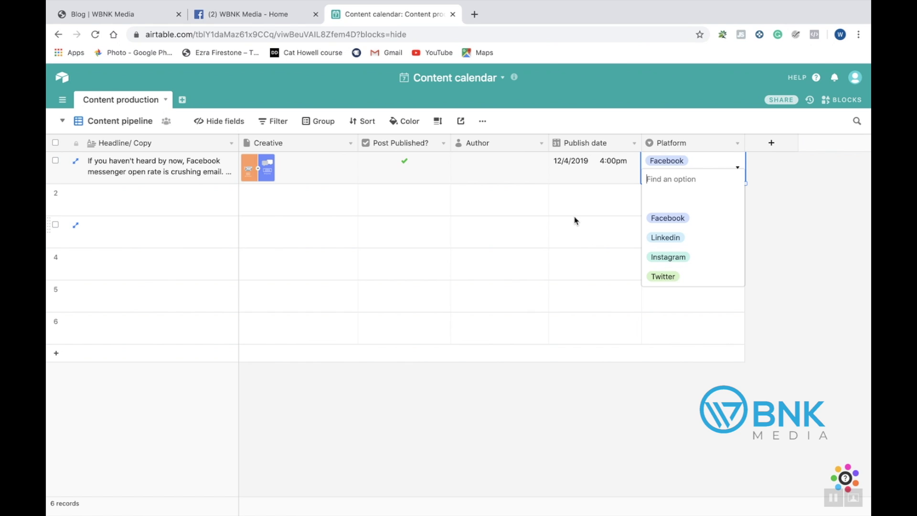
left_click(517, 215)
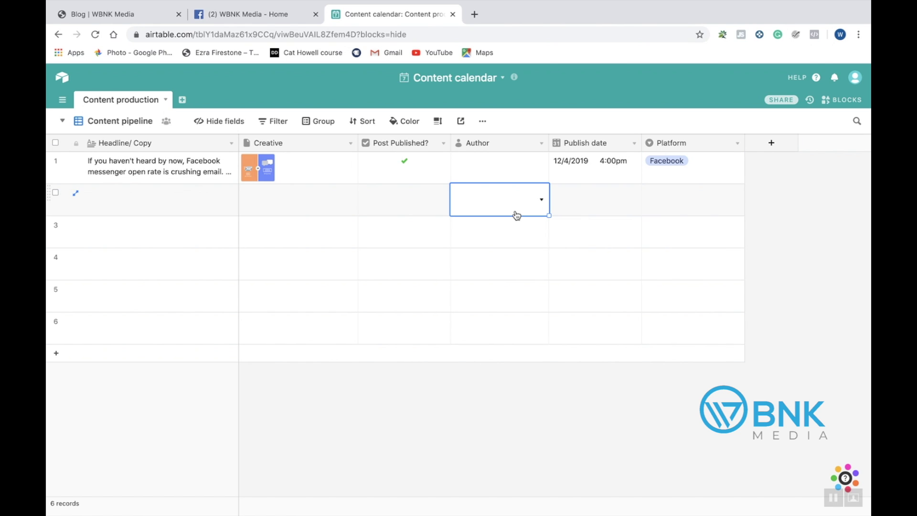